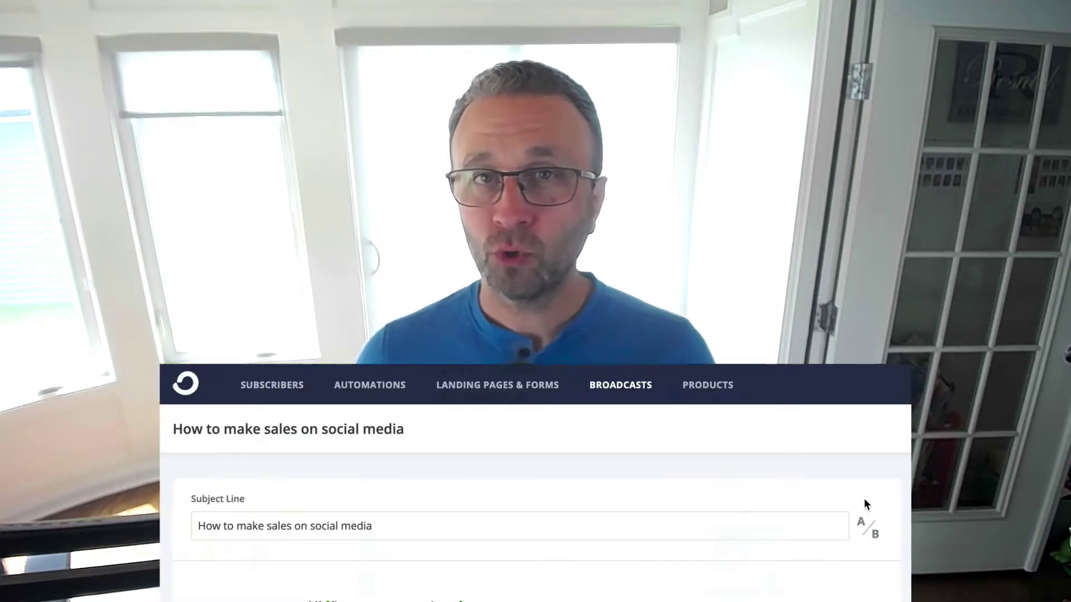
Add an A/B variant to the subject line and place the cursor in the empty subject line B
click(866, 527)
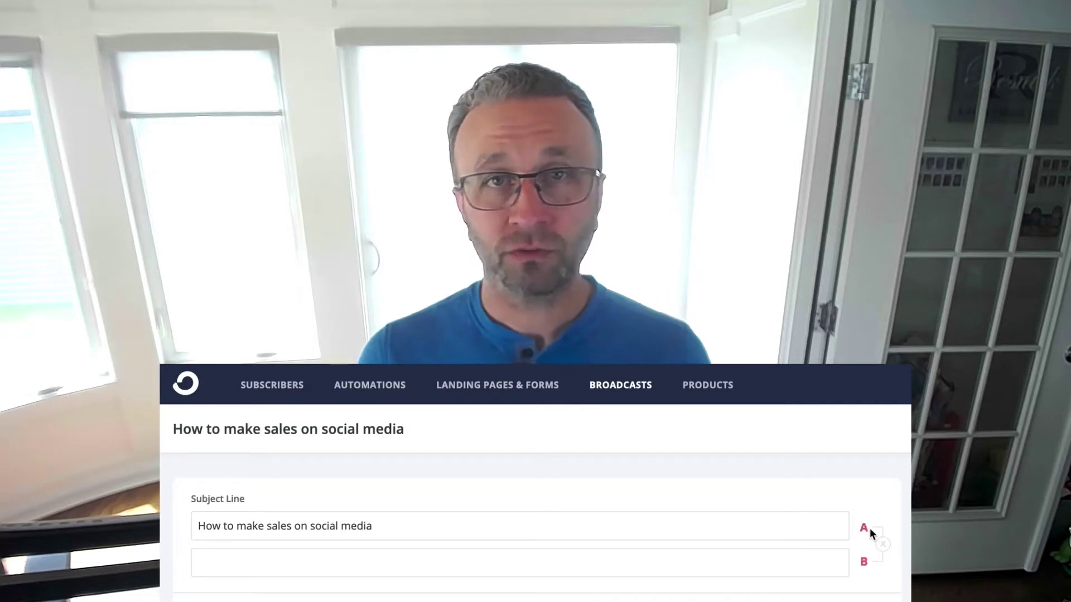
click(787, 559)
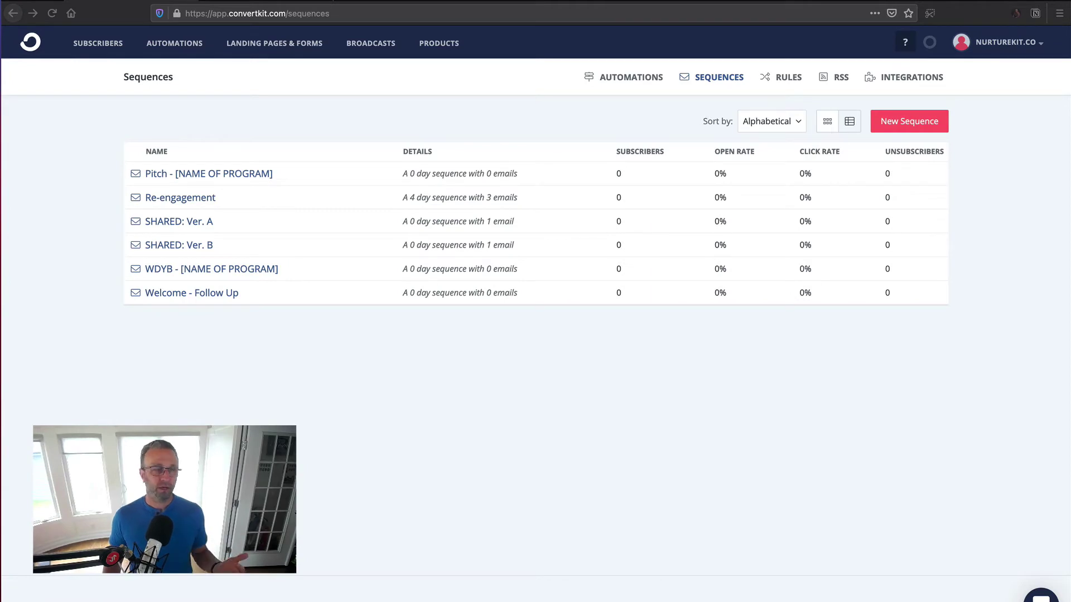
click(196, 224)
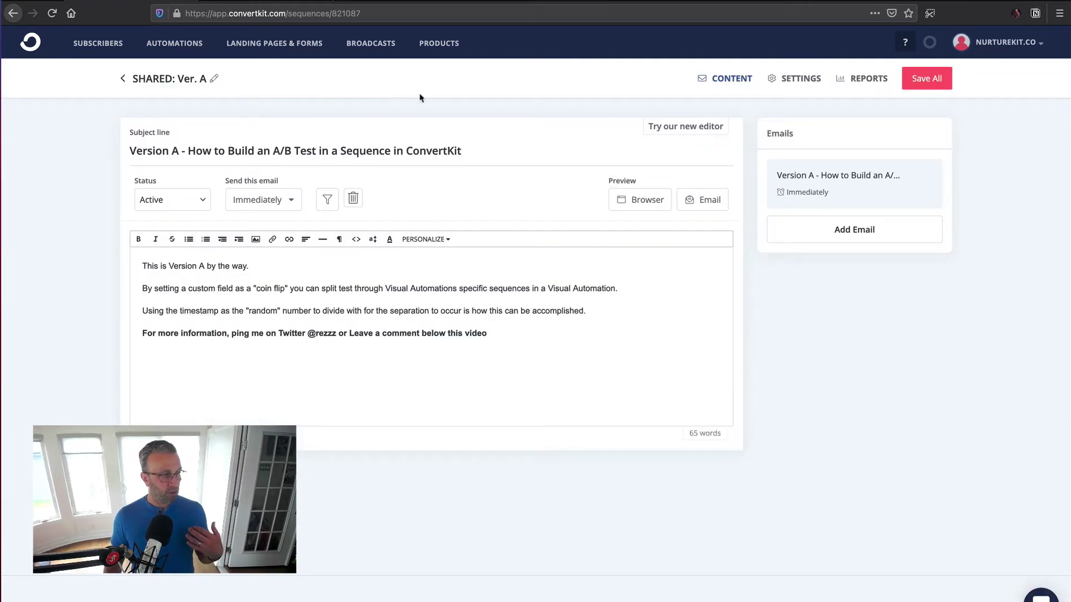
click(801, 83)
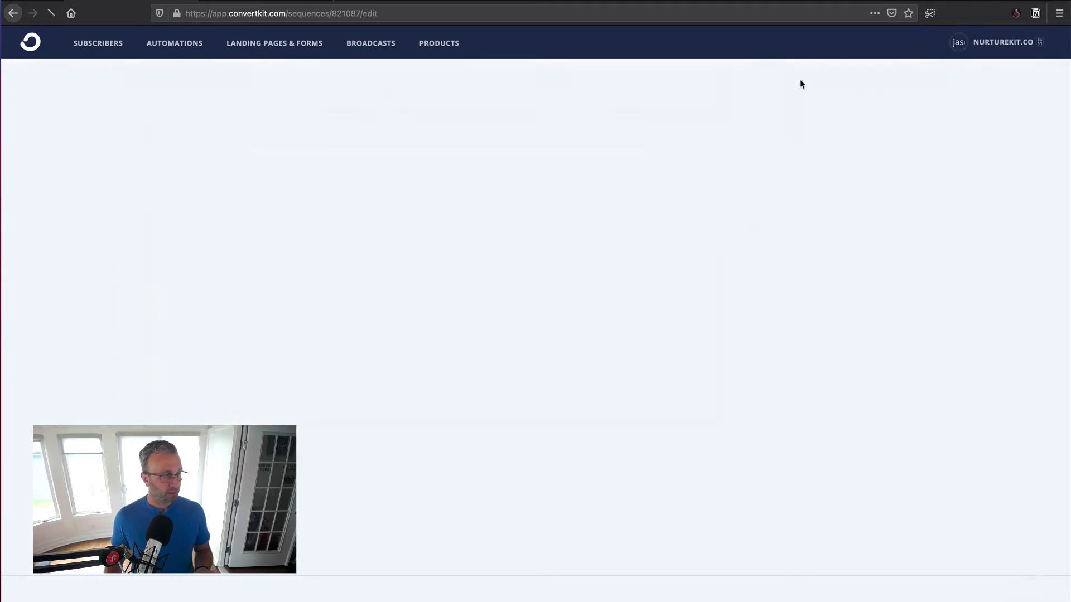
scroll(607, 522, down, 2)
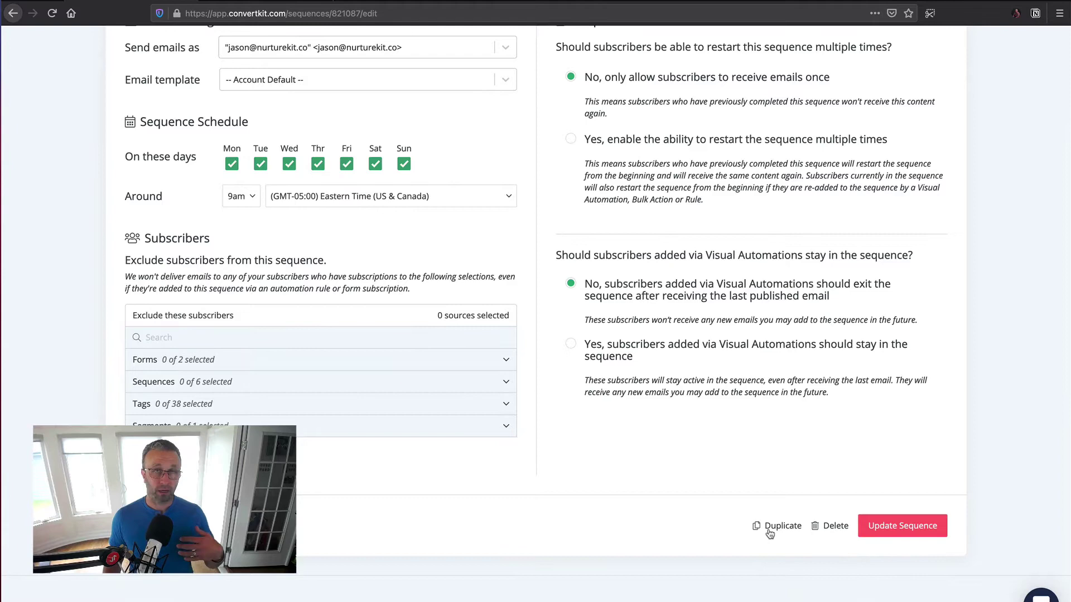
click(769, 531)
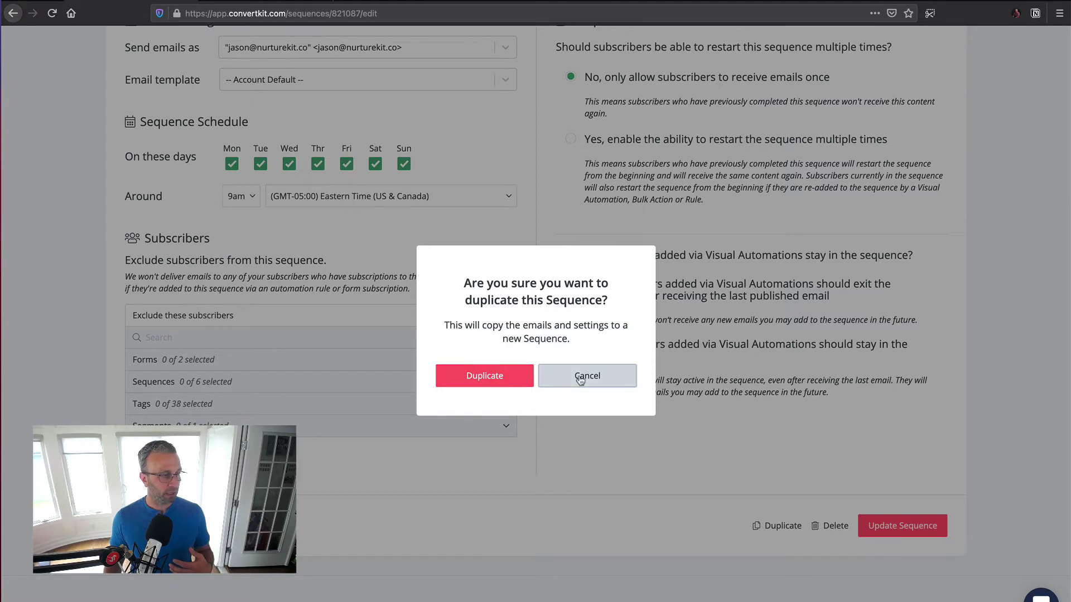
click(583, 375)
scroll(411, 270, up, 2)
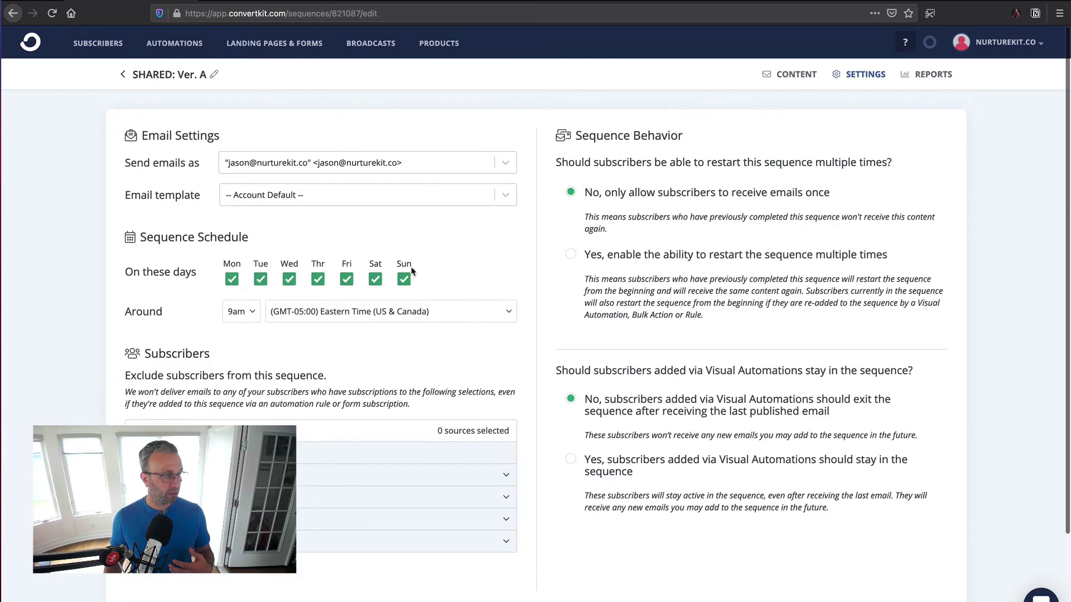
click(124, 75)
drag(214, 246, 158, 250)
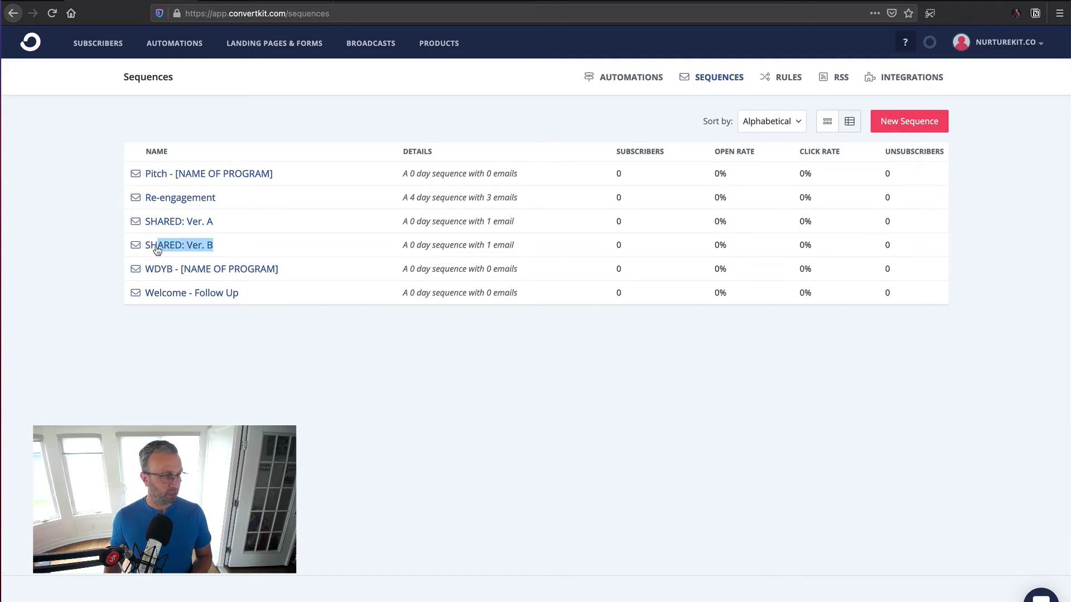
Clear the highlighted Ver. B name, then switch to the Split Test Sequences automation
click(252, 248)
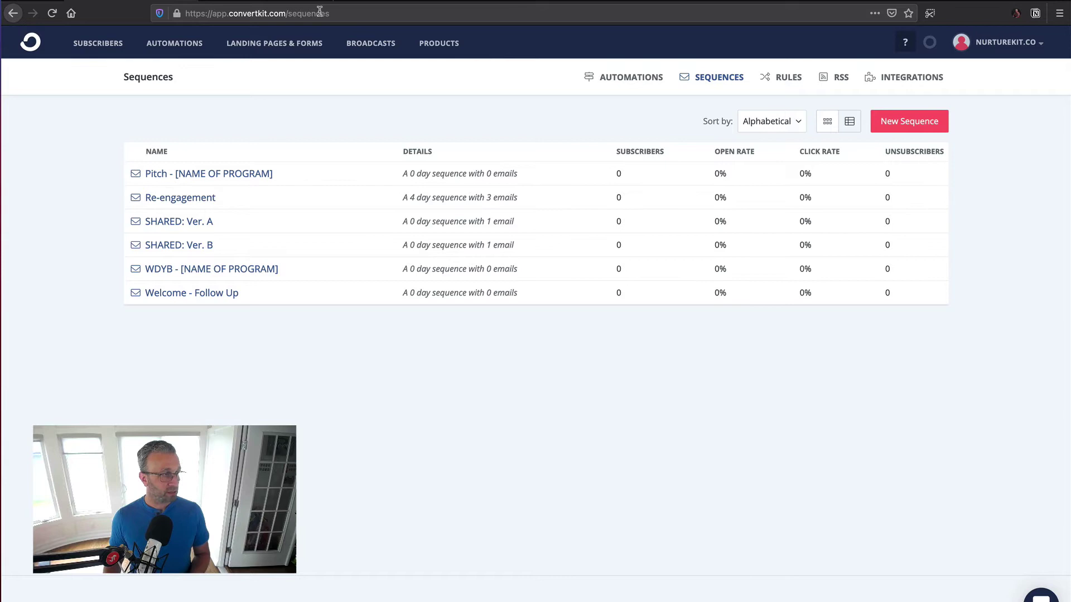
click(260, 1)
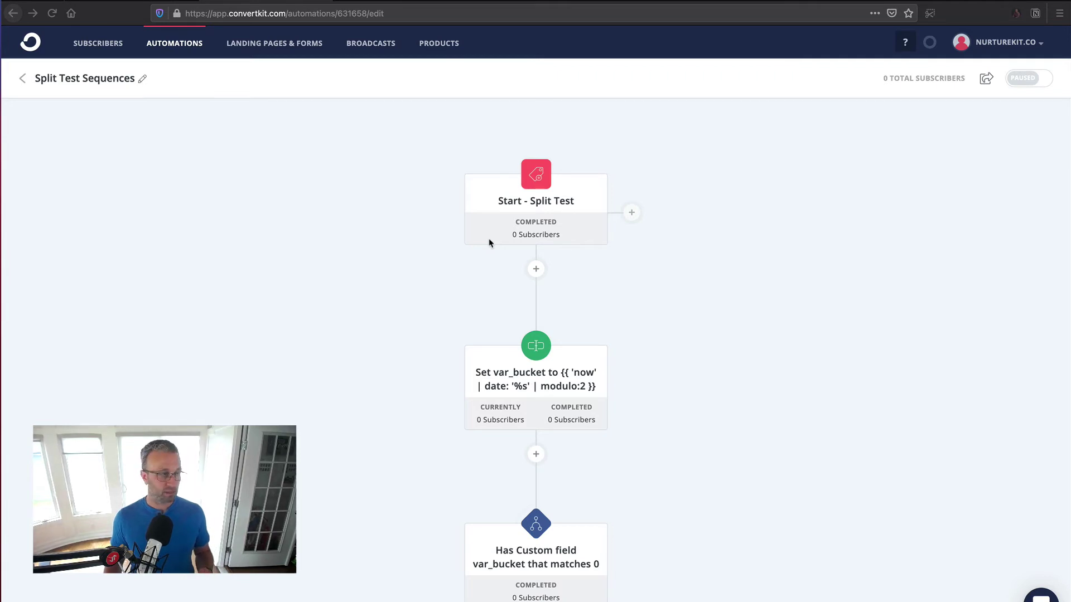
Scroll down and open the Action editor for the Set var_bucket step
scroll(720, 435, down, 3)
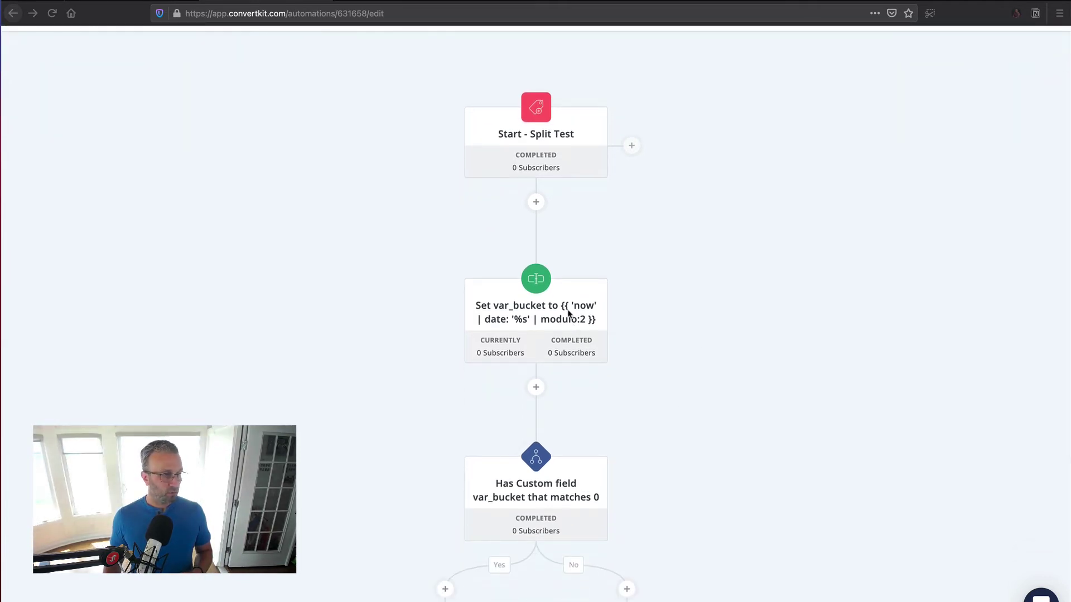
mouse_move(561, 315)
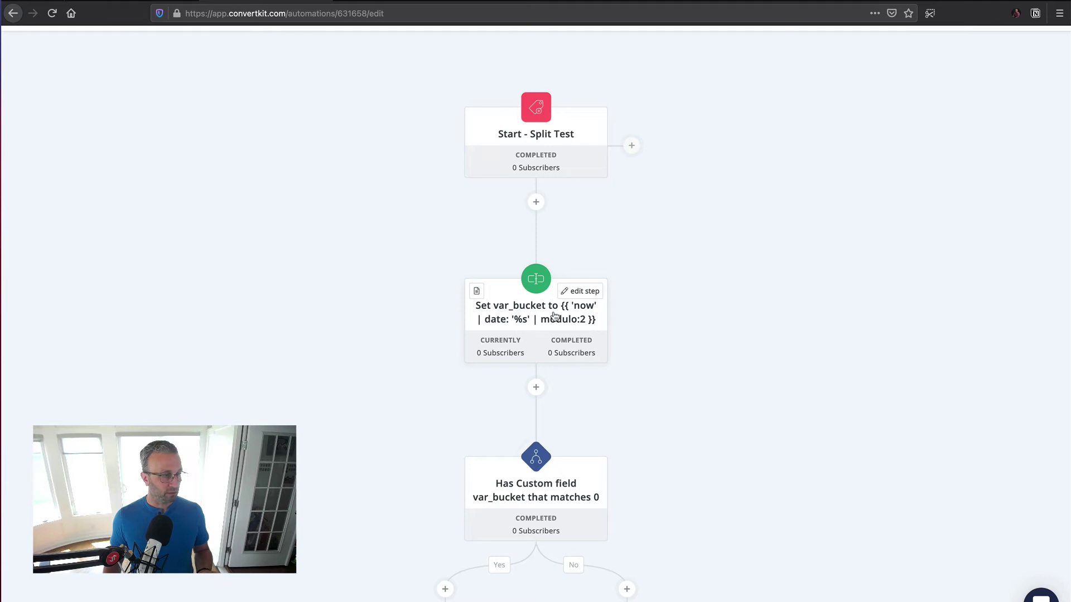
click(555, 317)
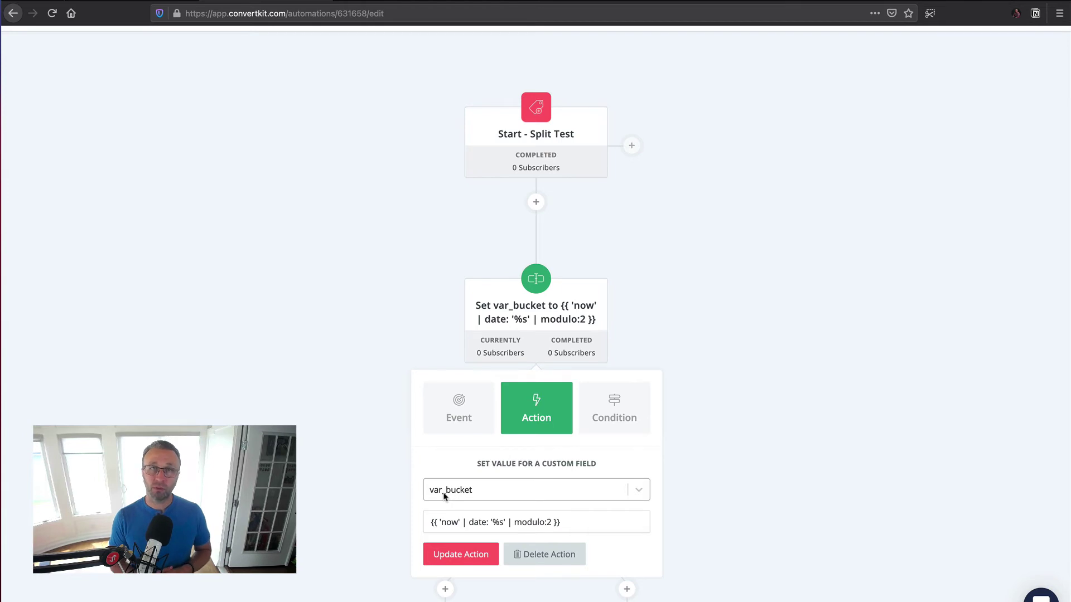
Highlight 'now', date: '%s' and modulo:2 in the var_bucket value, then close the editor unchanged
scroll(445, 496, down, 3)
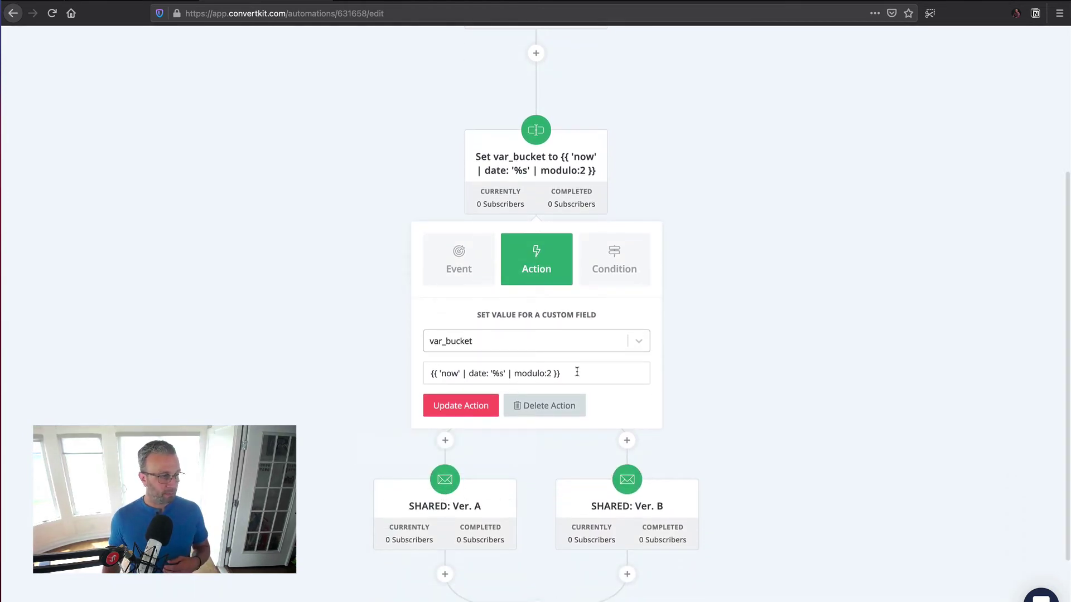
drag(576, 370, 425, 371)
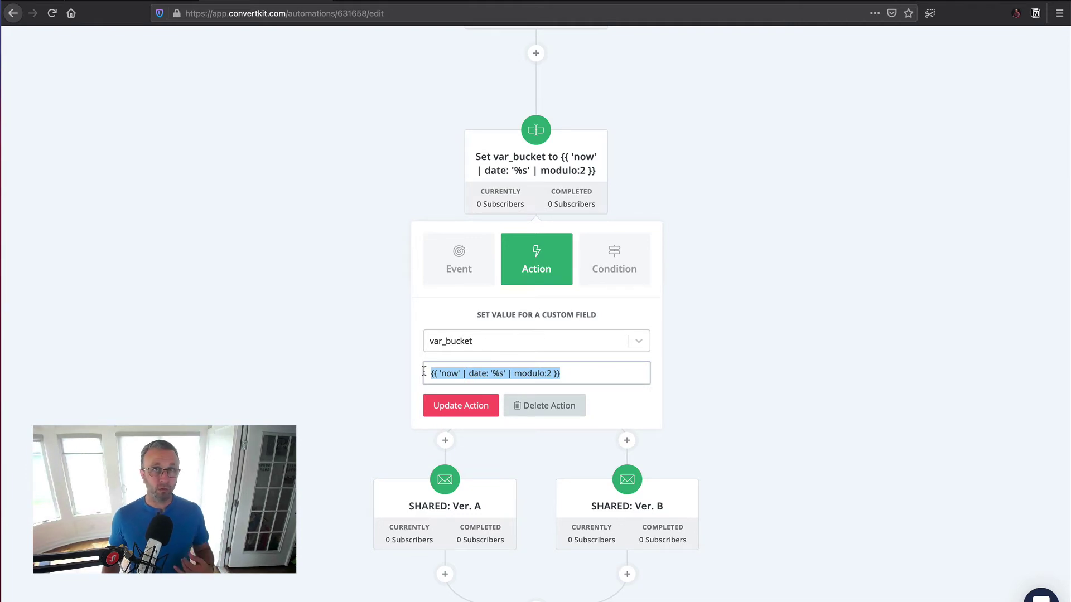
click(433, 373)
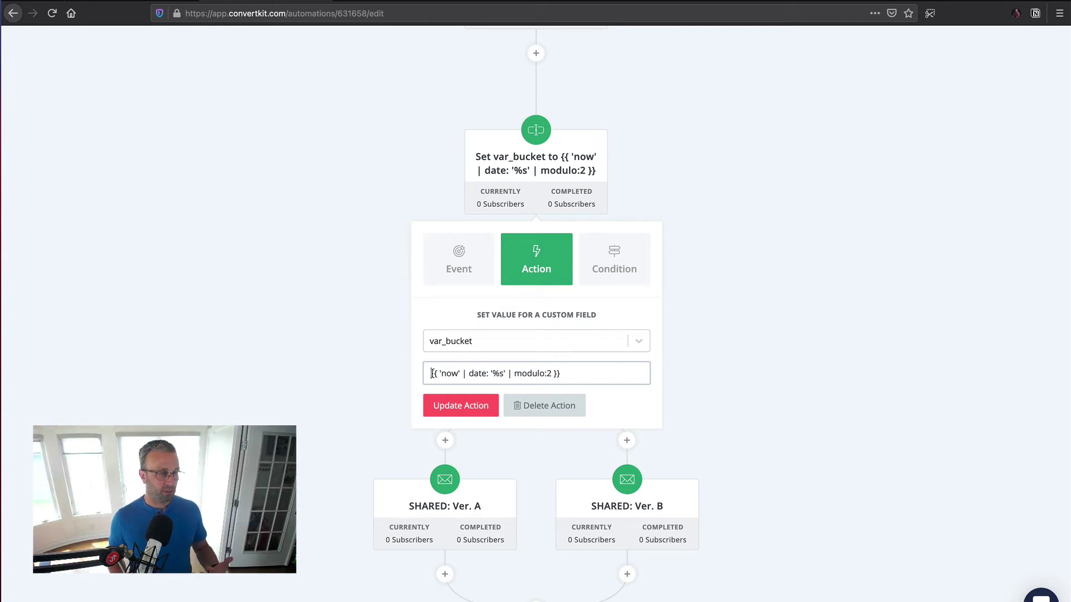
drag(438, 374, 464, 376)
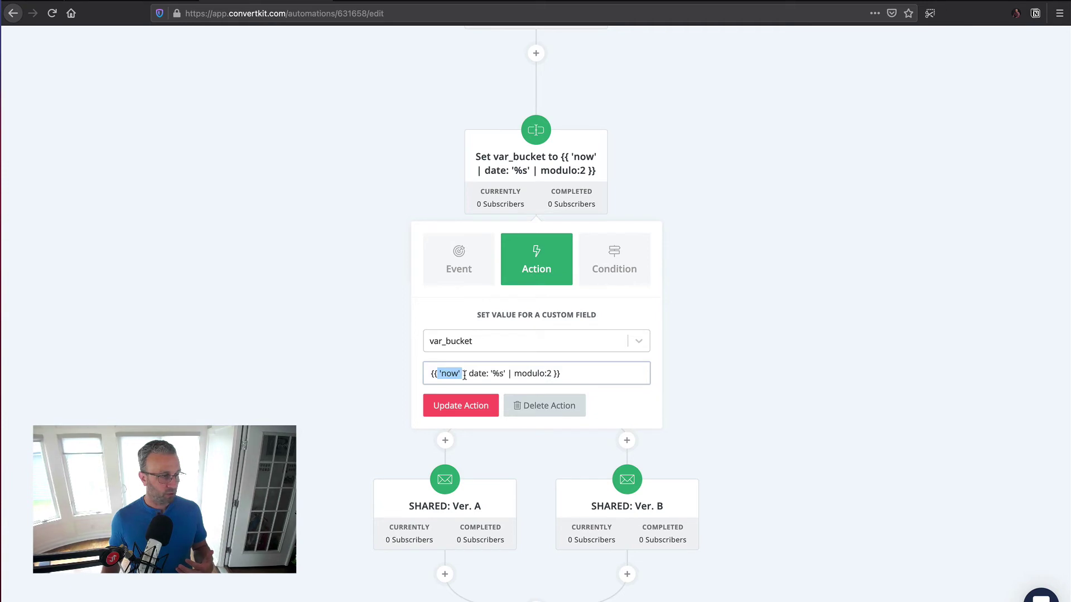
click(465, 375)
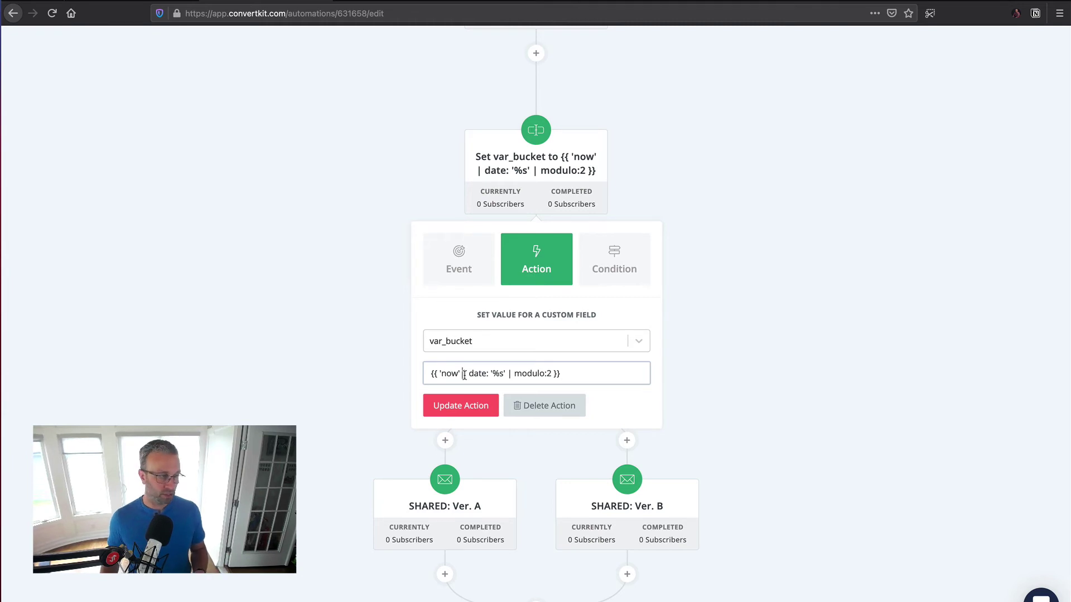
drag(469, 374, 508, 374)
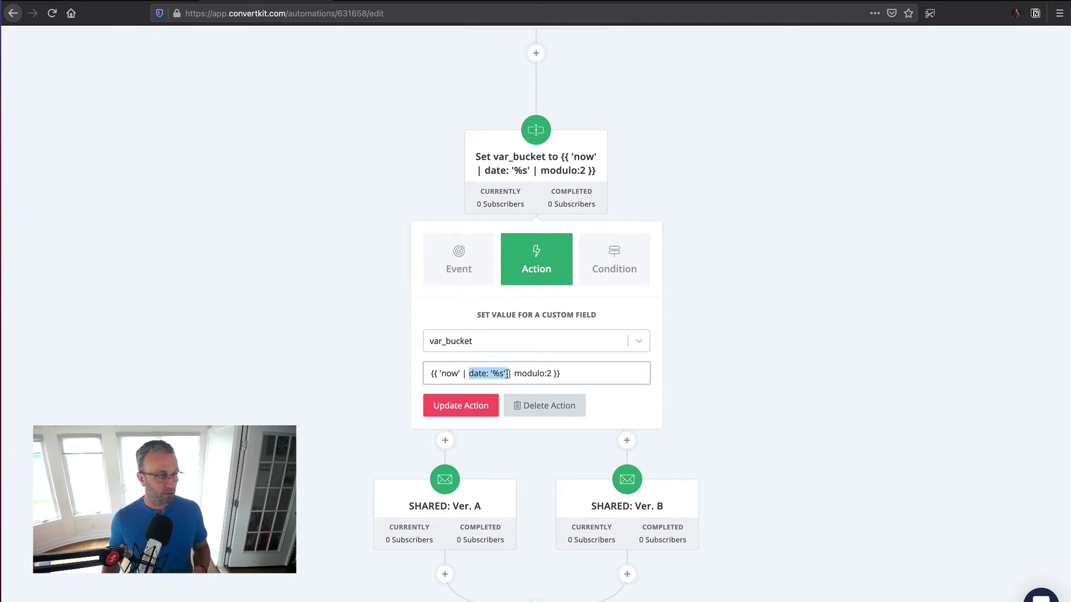
click(508, 374)
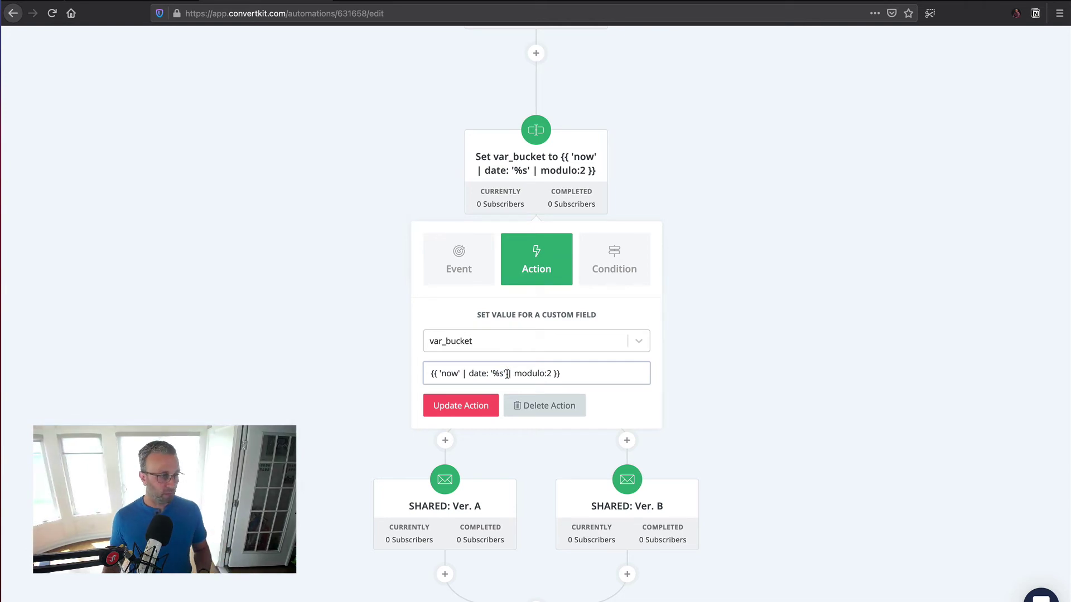
drag(515, 373, 553, 374)
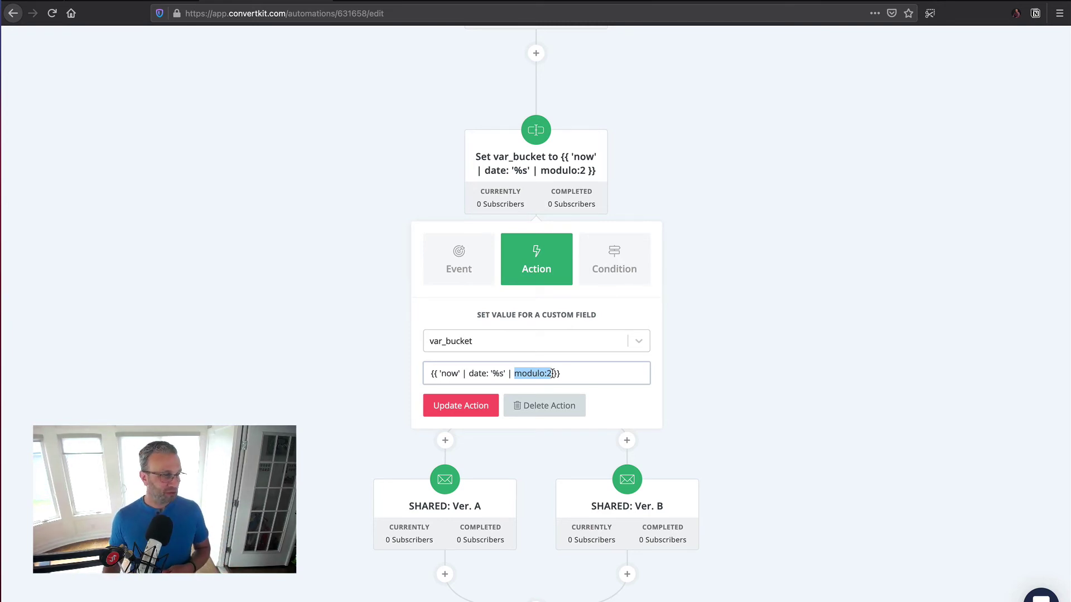
click(699, 381)
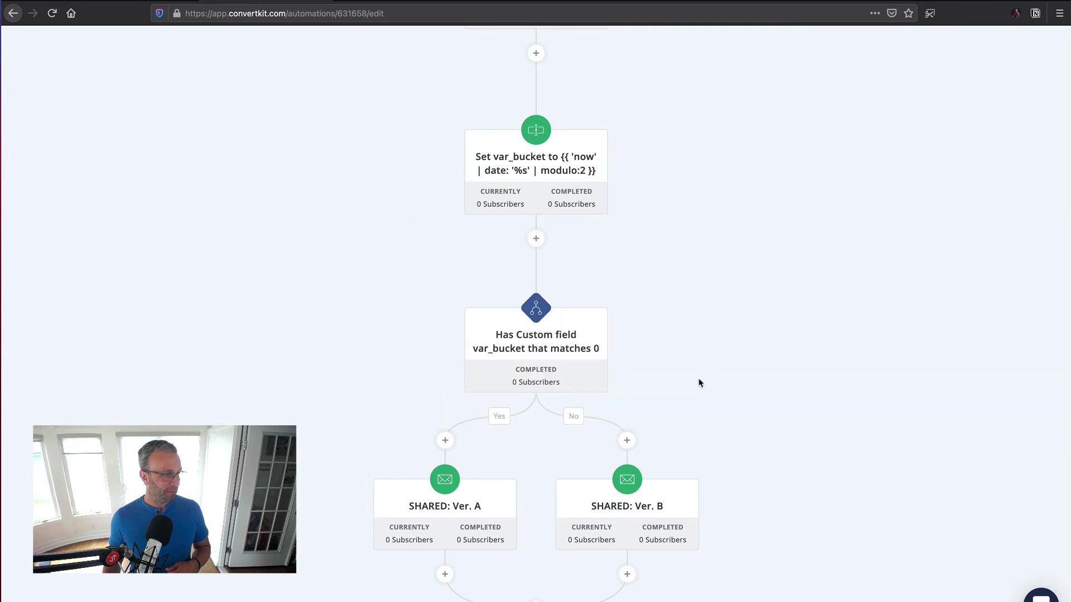
click(558, 339)
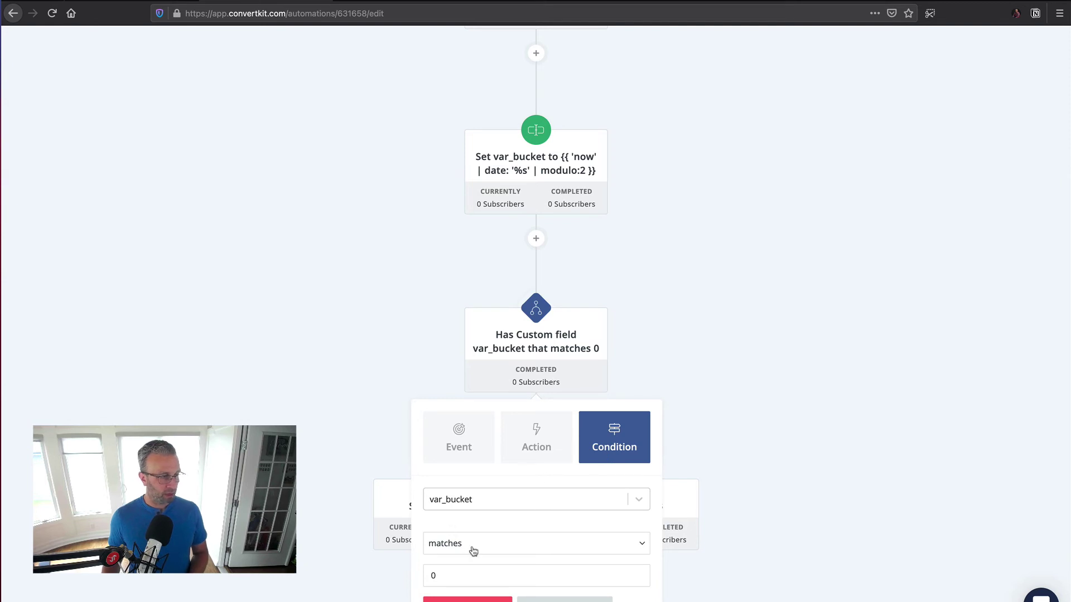
drag(438, 577, 426, 580)
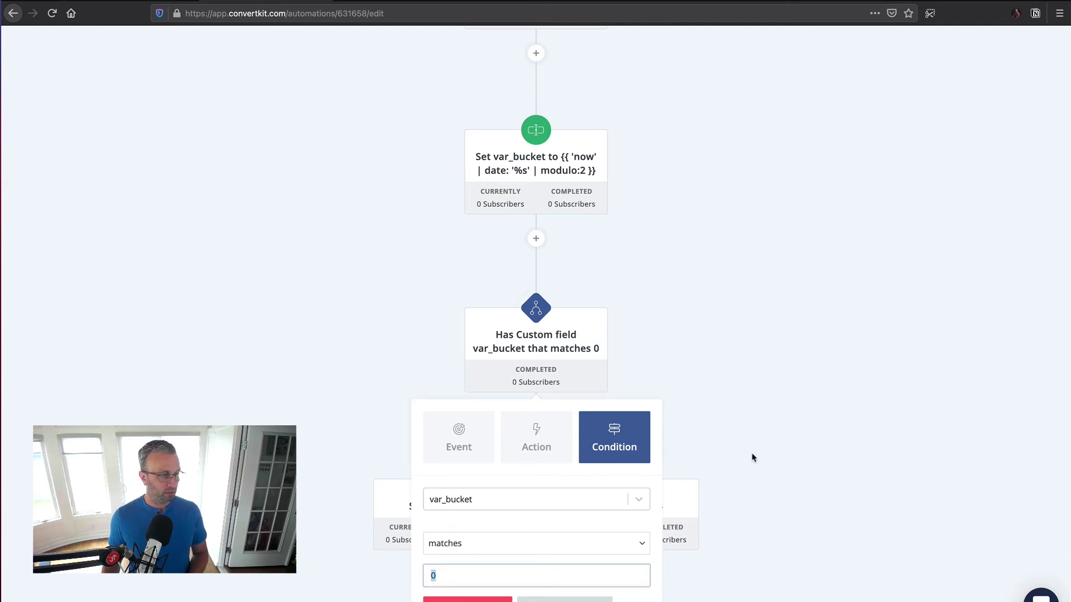
click(750, 430)
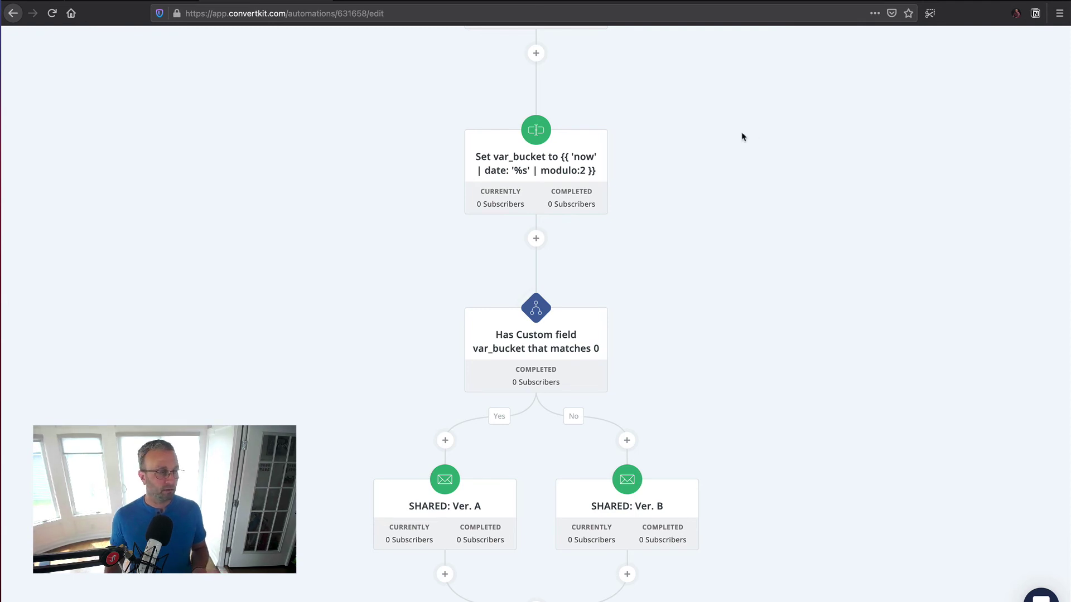
scroll(711, 262, up, 4)
mouse_move(557, 375)
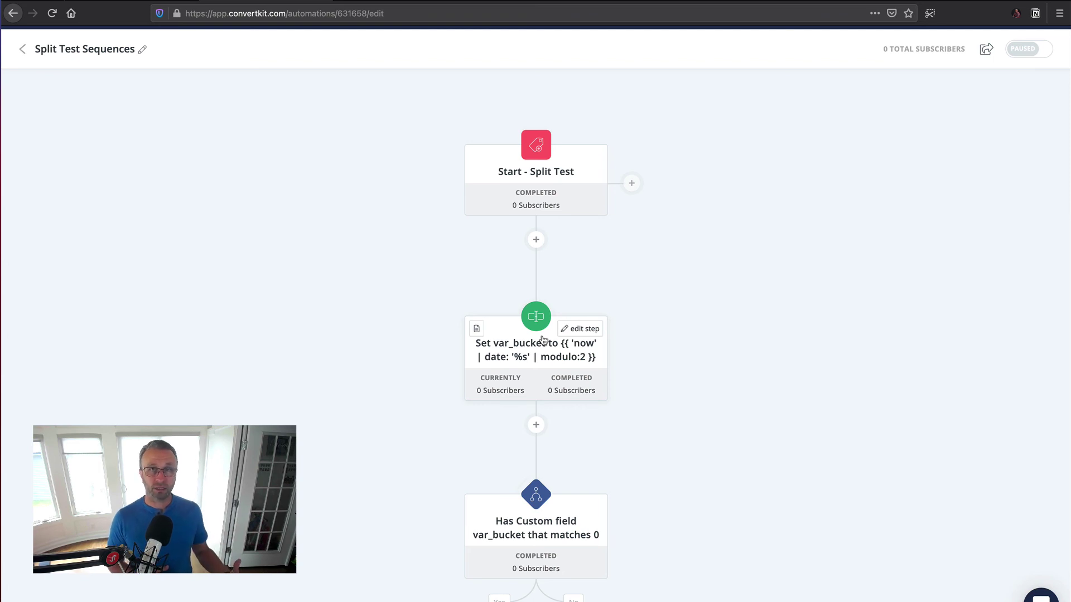
scroll(725, 502, down, 3)
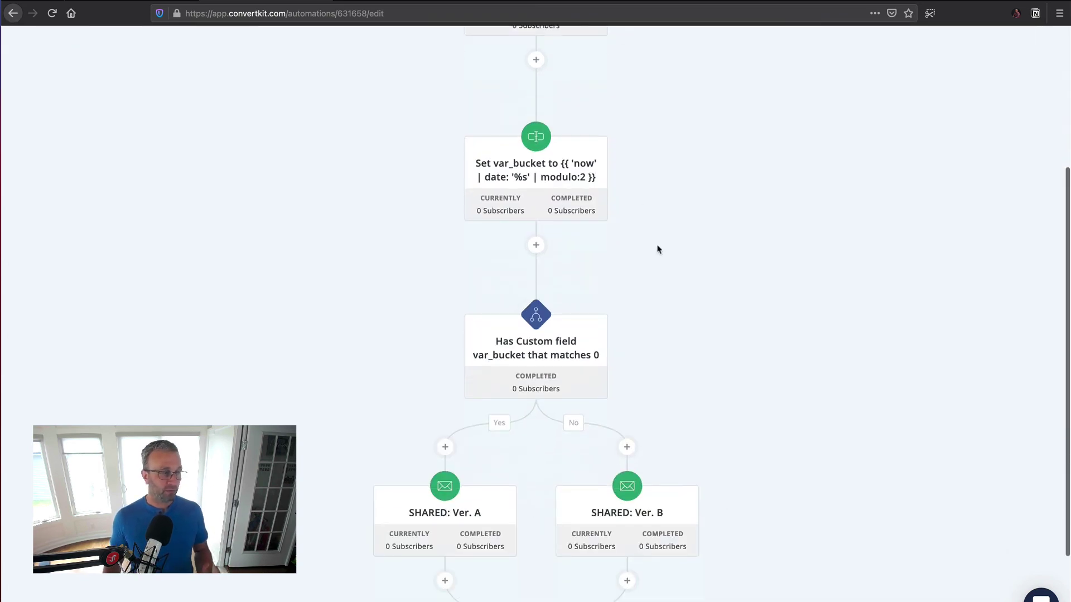
mouse_move(535, 170)
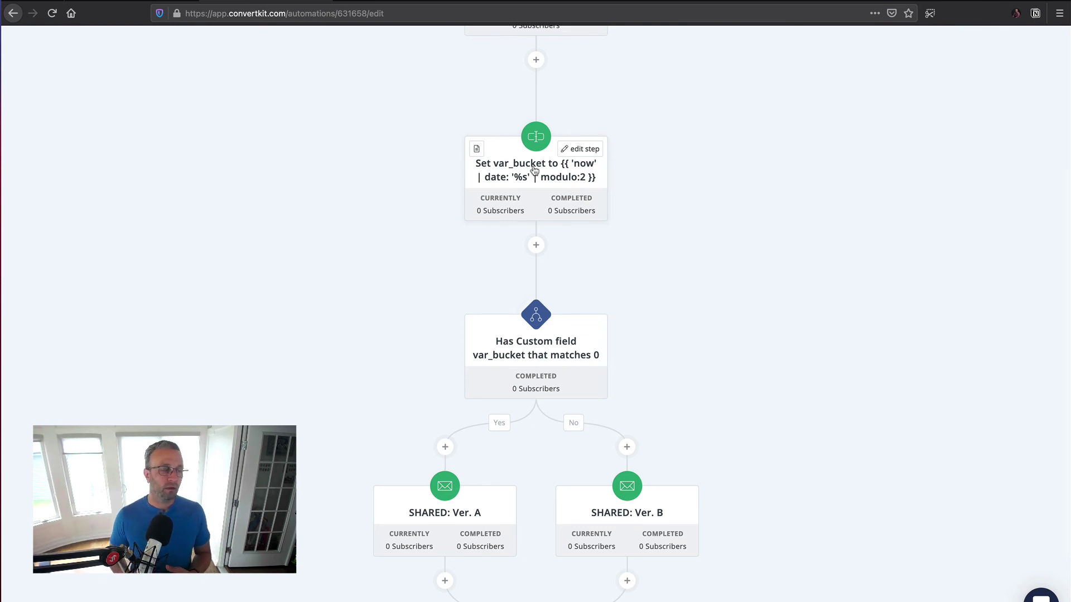
mouse_move(540, 357)
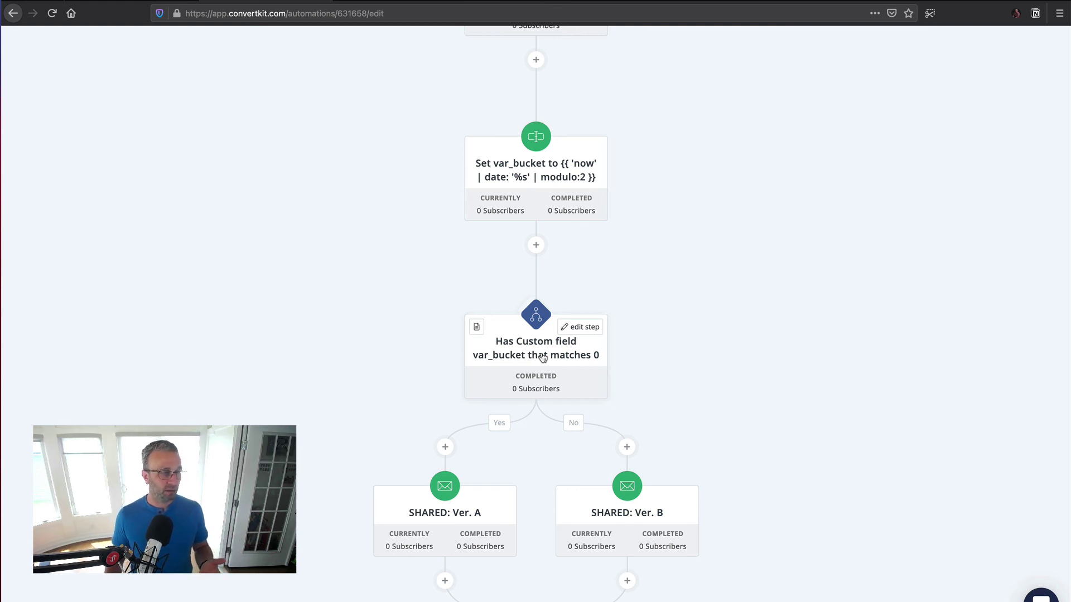
click(543, 358)
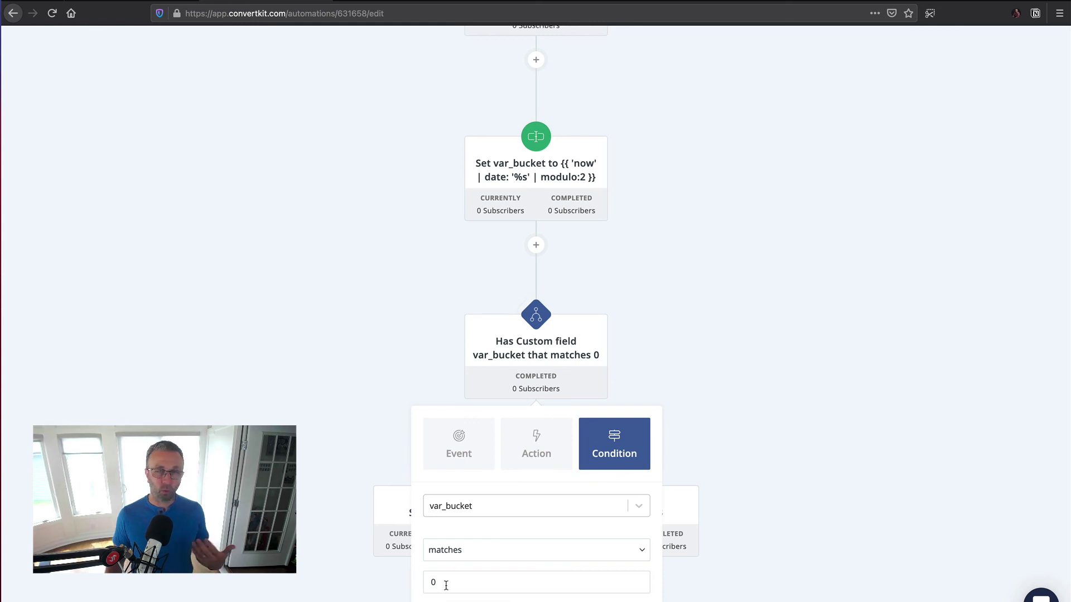
click(761, 393)
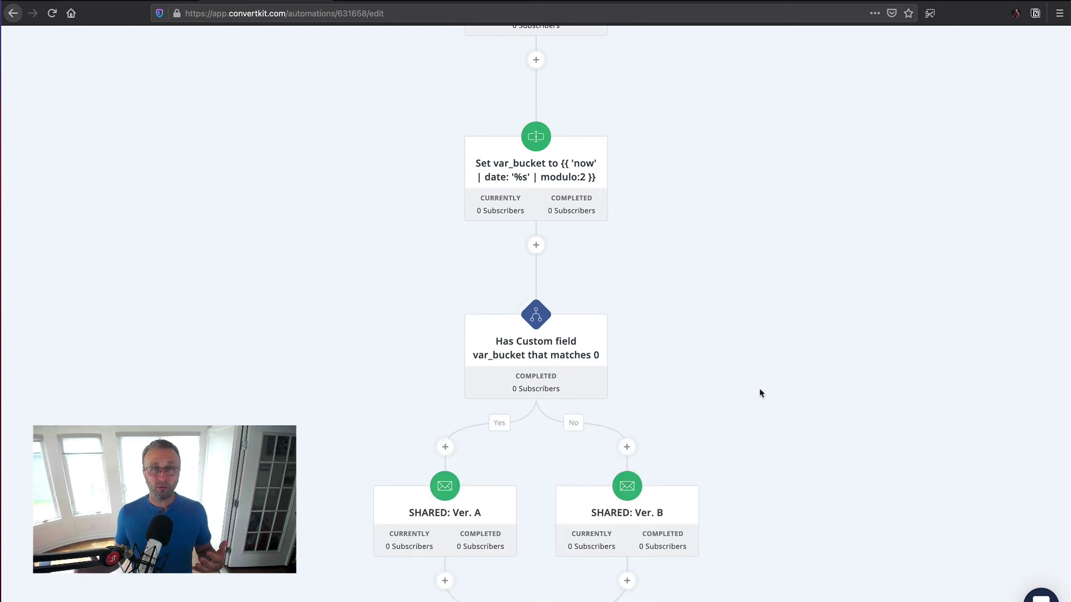